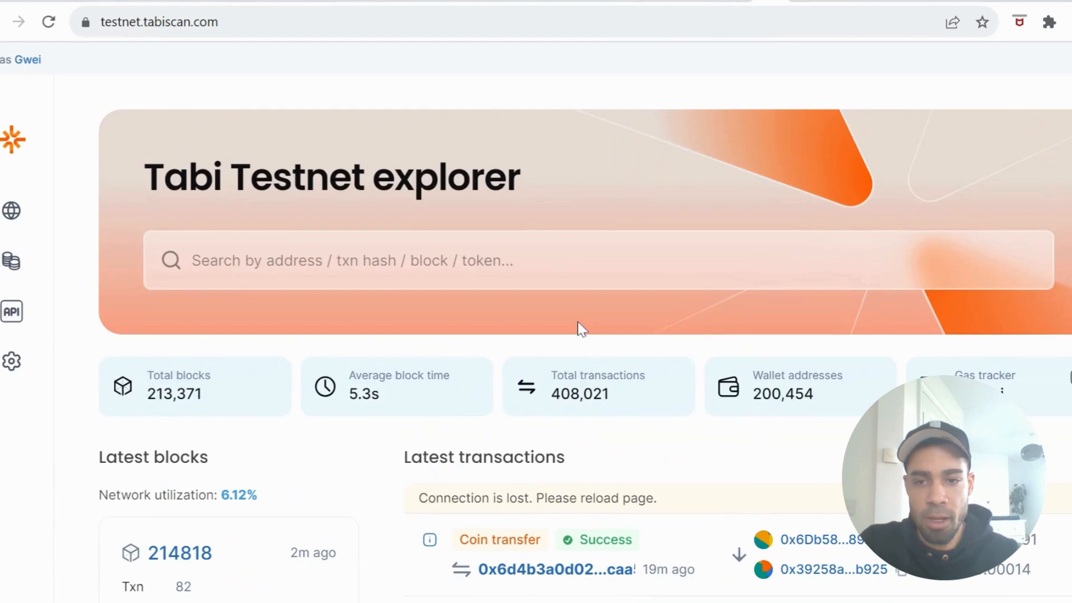
scroll(578, 329, down, 1)
scroll(578, 329, down, 3)
scroll(578, 329, down, 4)
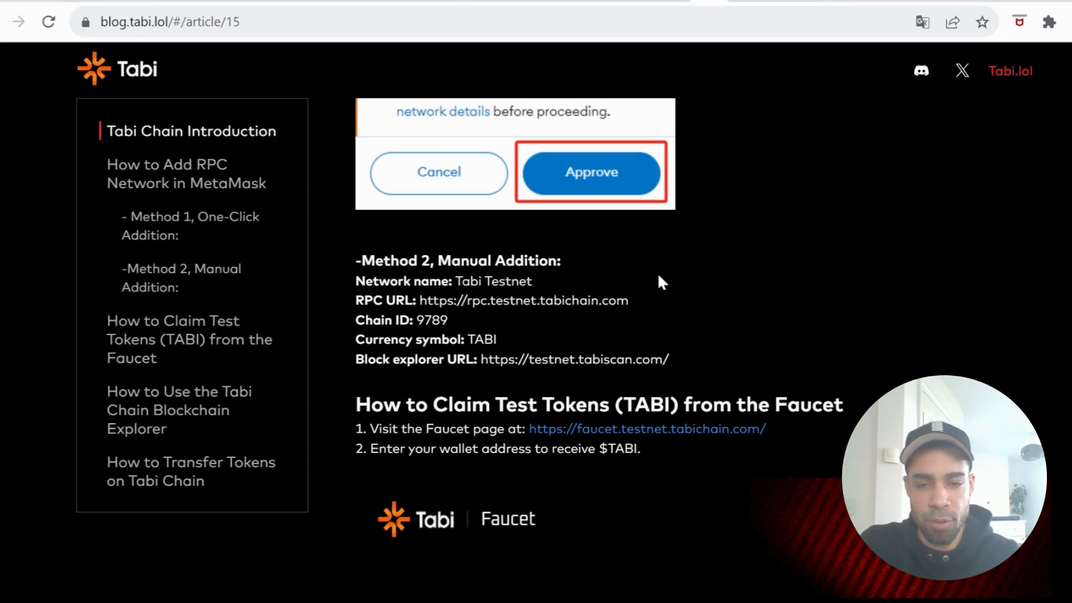
scroll(658, 280, up, 6)
scroll(658, 280, up, 4)
scroll(657, 277, down, 1)
scroll(658, 277, down, 5)
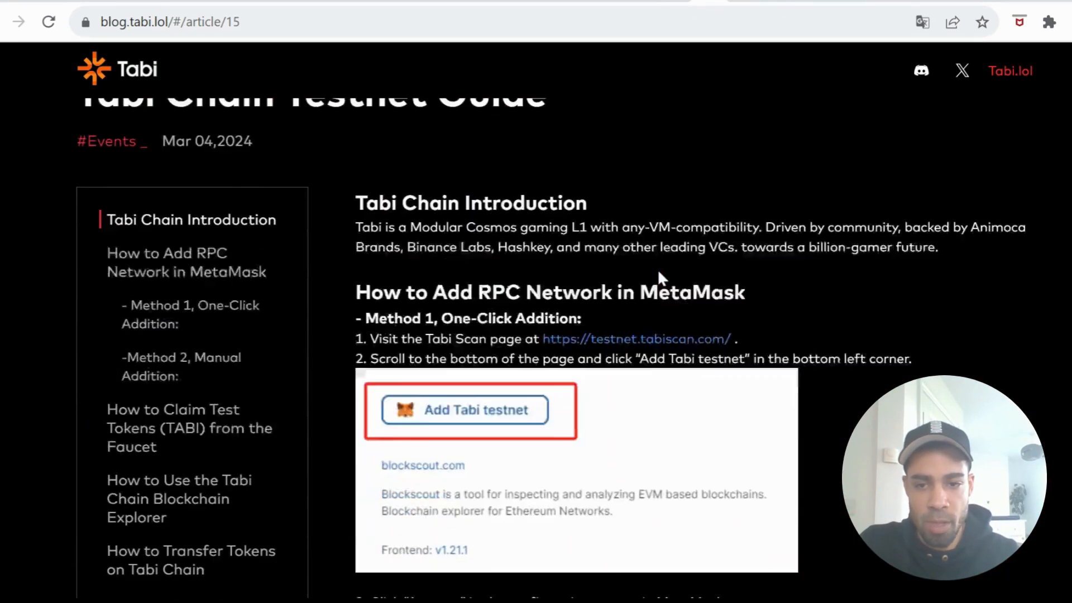
scroll(657, 277, down, 4)
scroll(661, 279, down, 5)
scroll(660, 278, down, 3)
scroll(659, 269, down, 1)
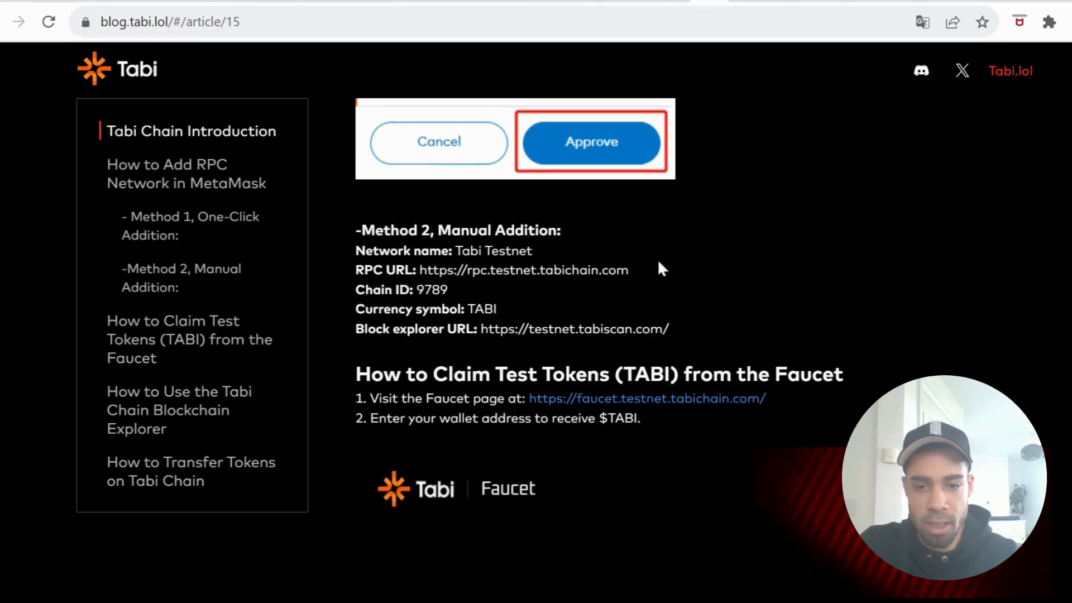
scroll(658, 261, down, 1)
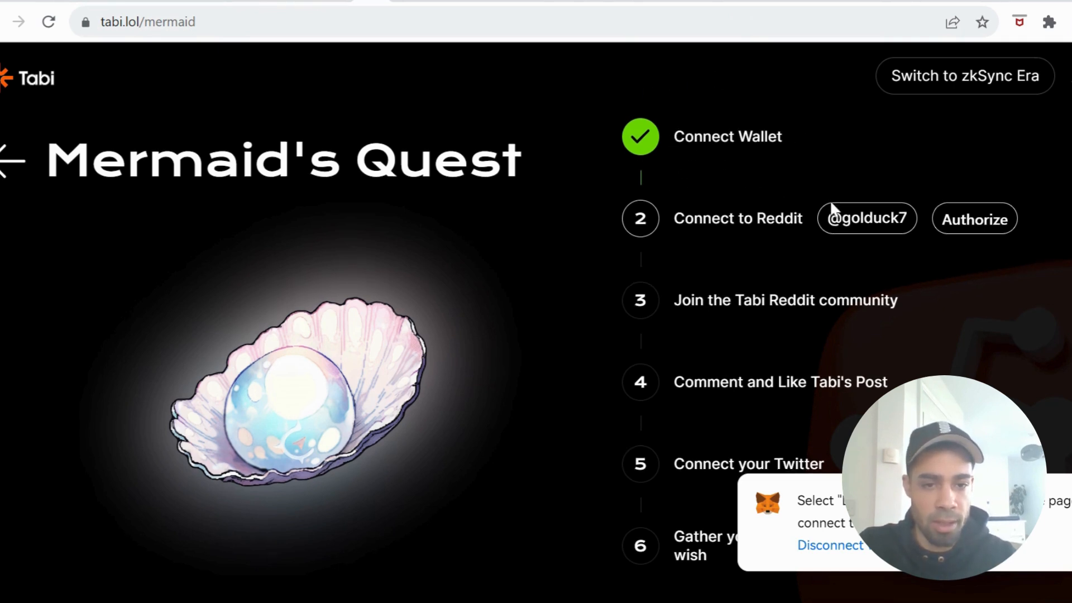
scroll(796, 184, down, 2)
scroll(754, 226, up, 2)
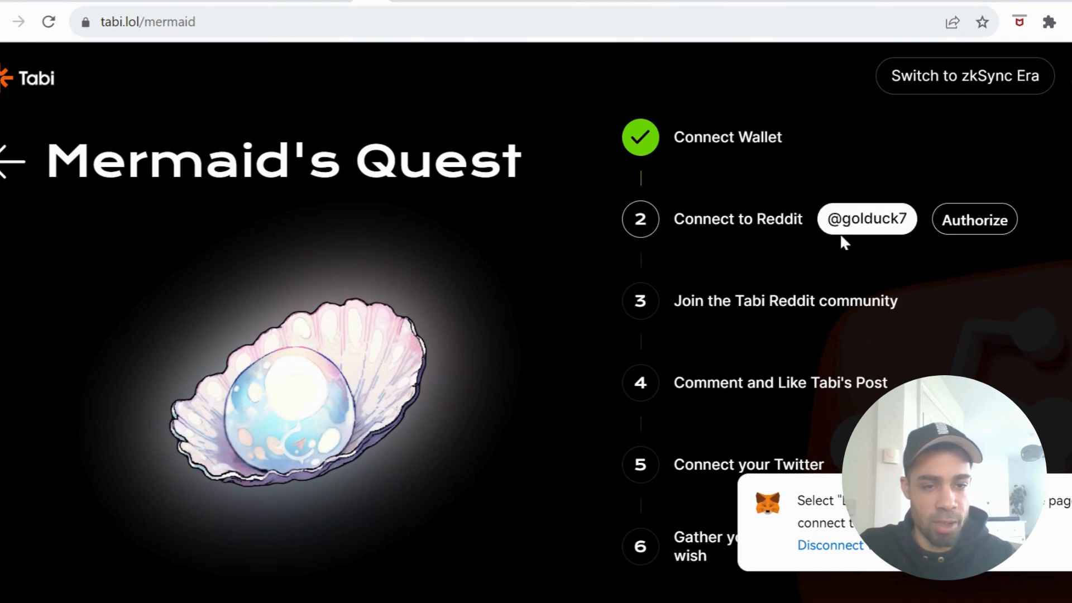
scroll(840, 233, down, 2)
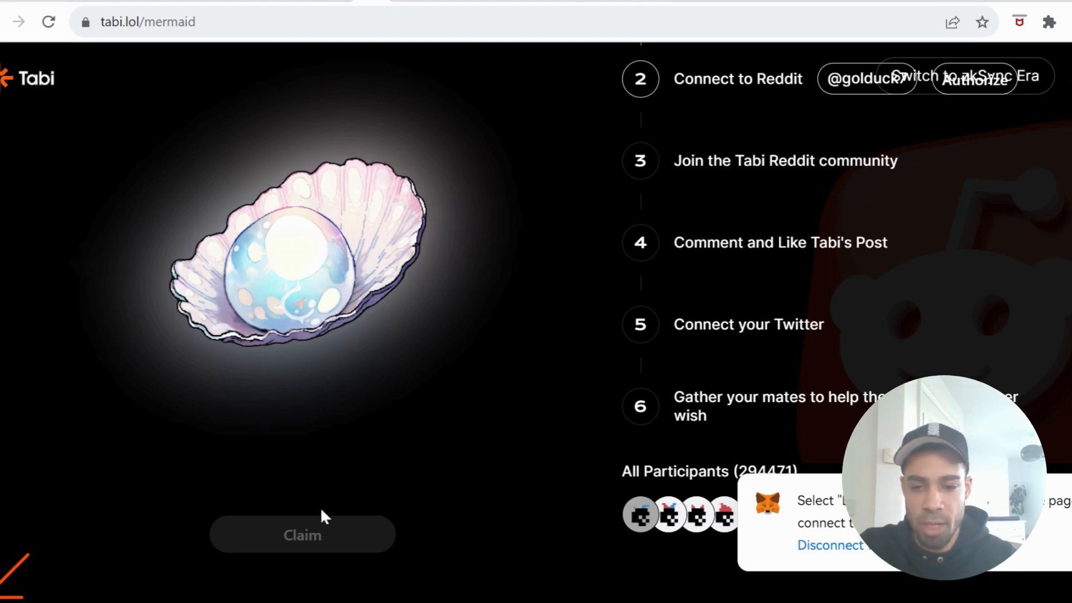
scroll(330, 515, up, 2)
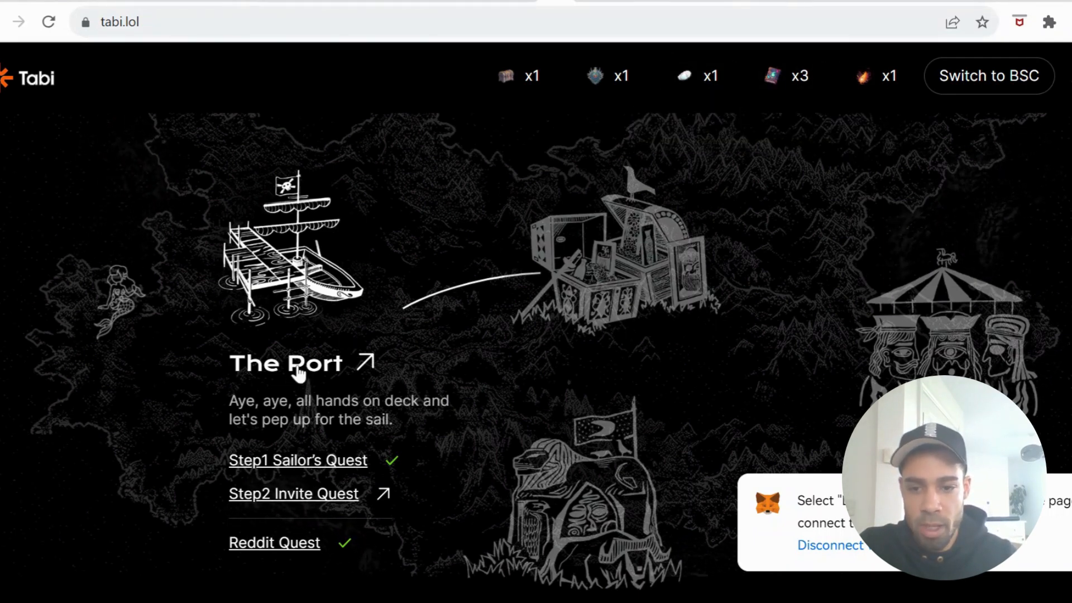
Open the Step1 Sailor's Quest under The Port on the tabi.lol quest map
click(284, 460)
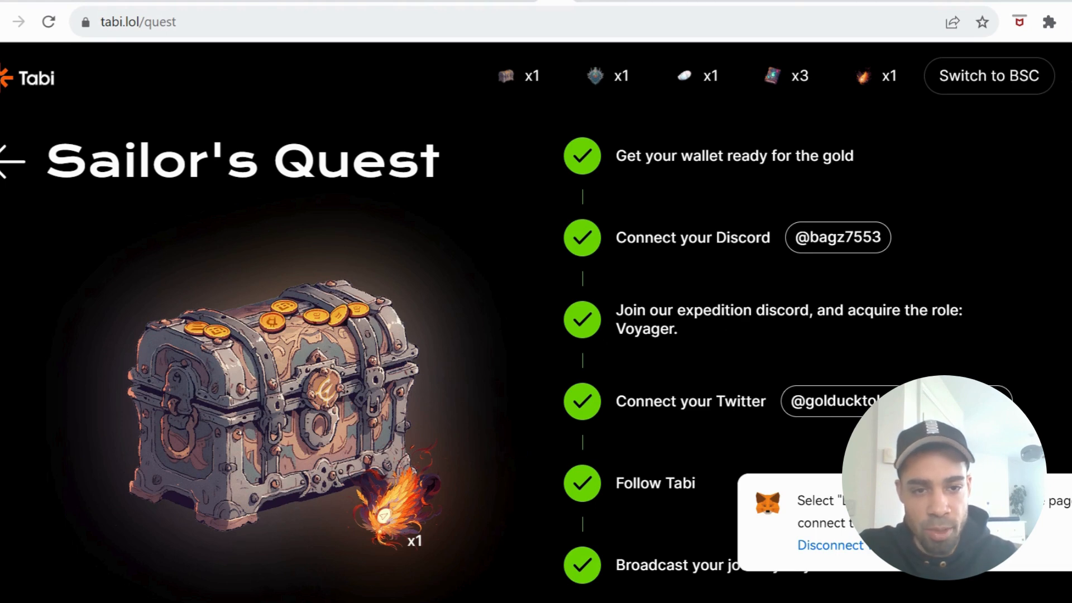
scroll(726, 255, down, 2)
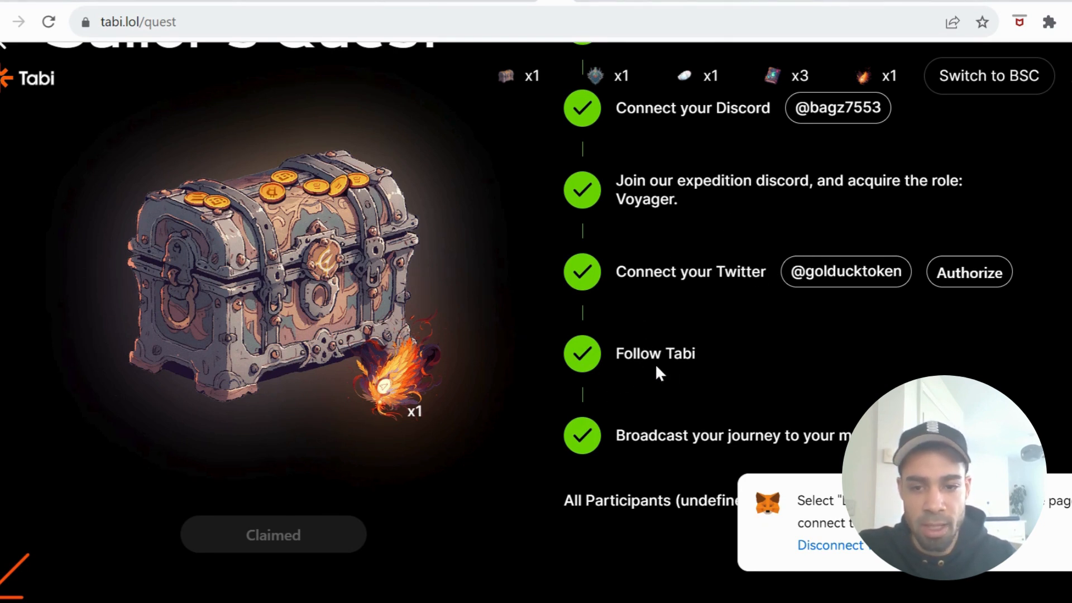
scroll(309, 343, up, 3)
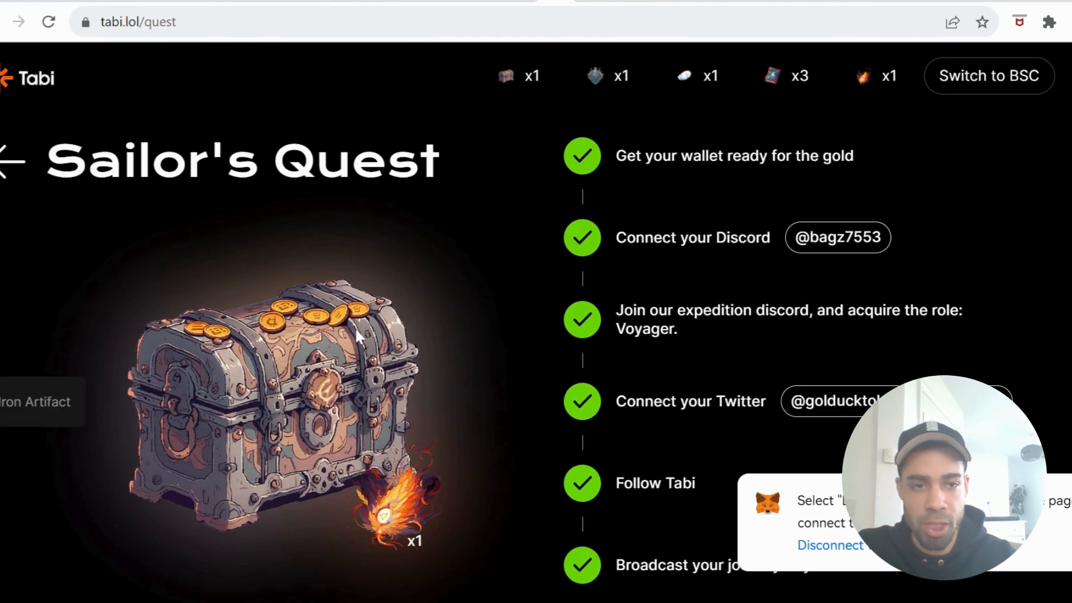
Open the Reddit Quest from The Port to see the connected account and claimed Spell Book
click(295, 556)
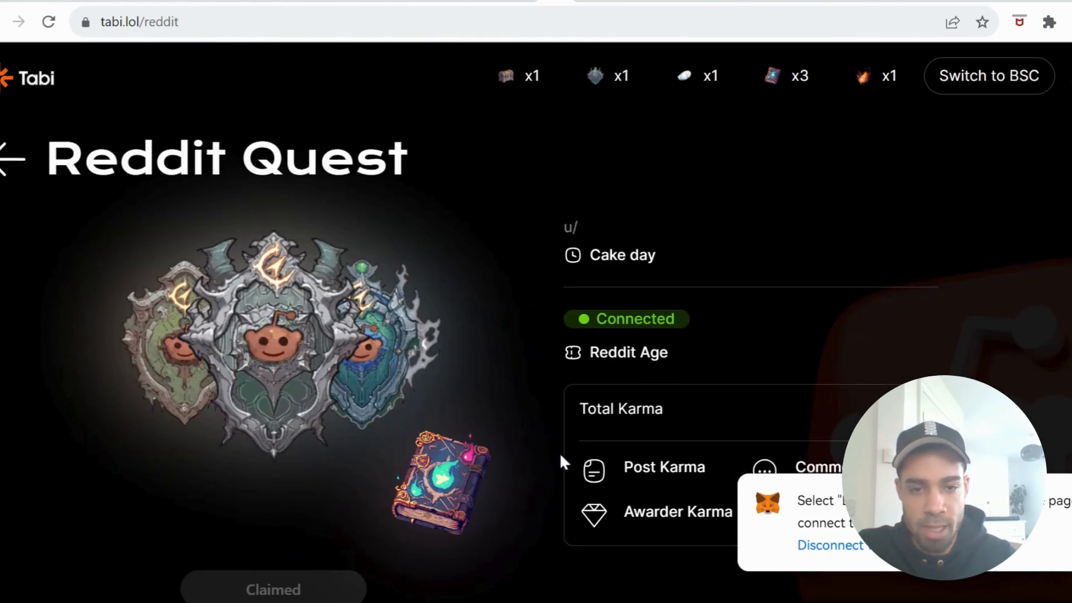
scroll(560, 452, down, 2)
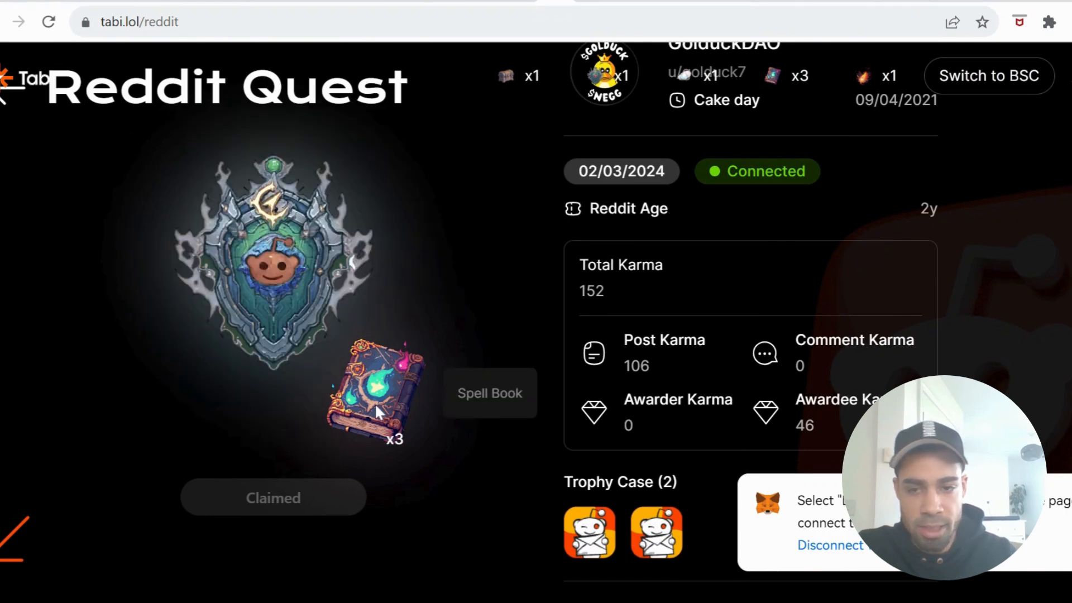
scroll(375, 403, down, 1)
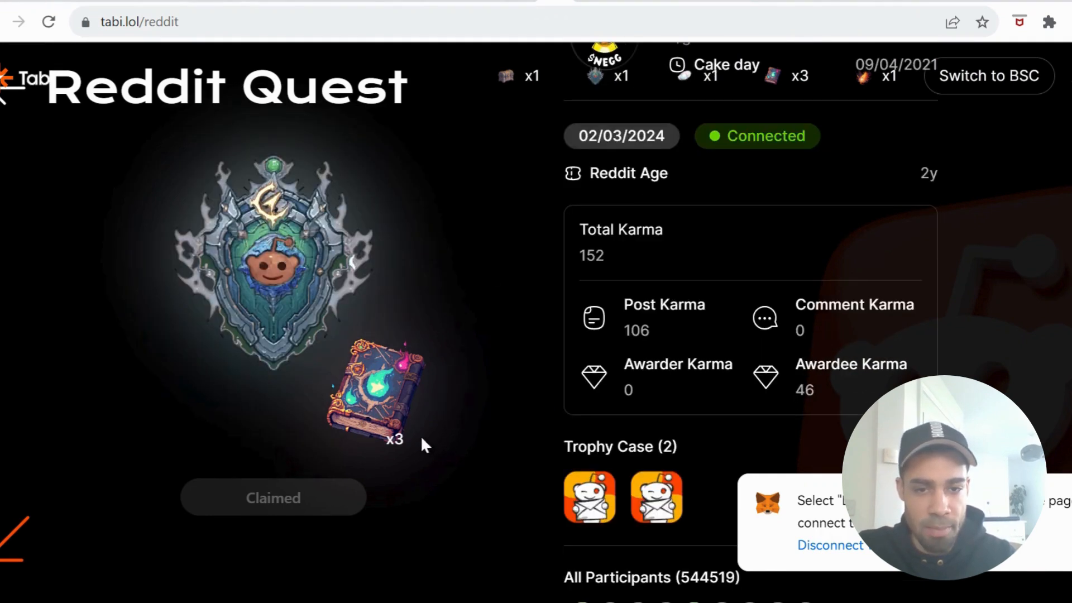
scroll(677, 265, up, 2)
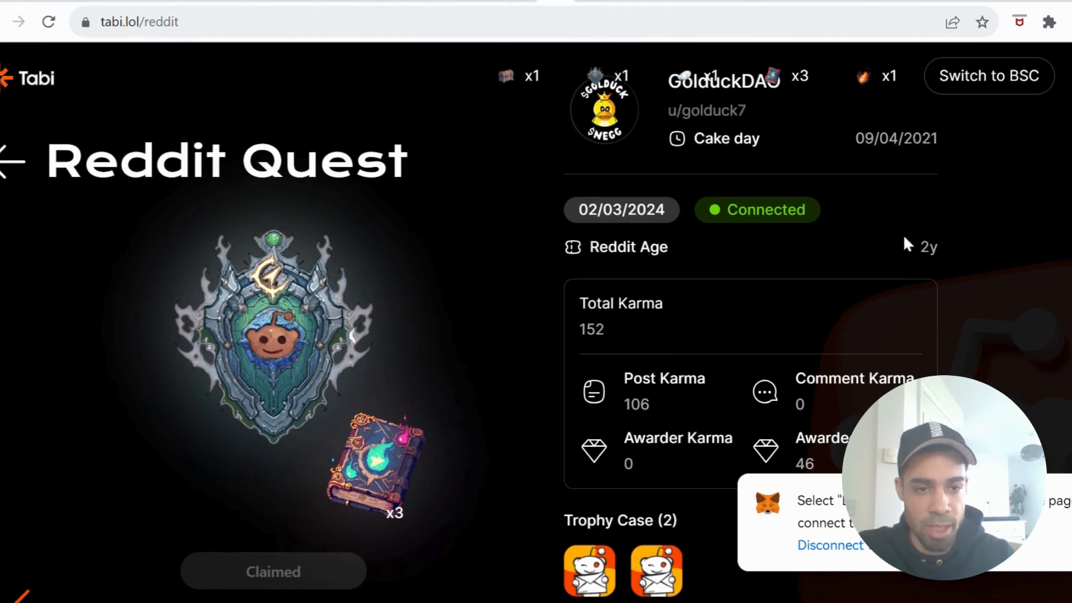
scroll(748, 331, down, 3)
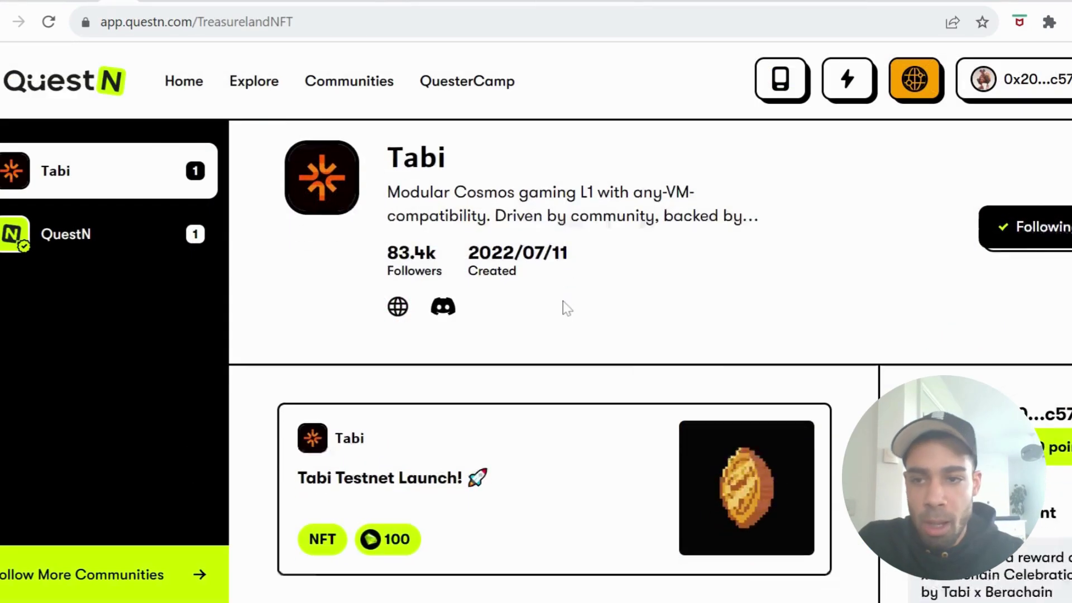
scroll(564, 303, down, 2)
scroll(563, 298, down, 2)
scroll(565, 302, down, 1)
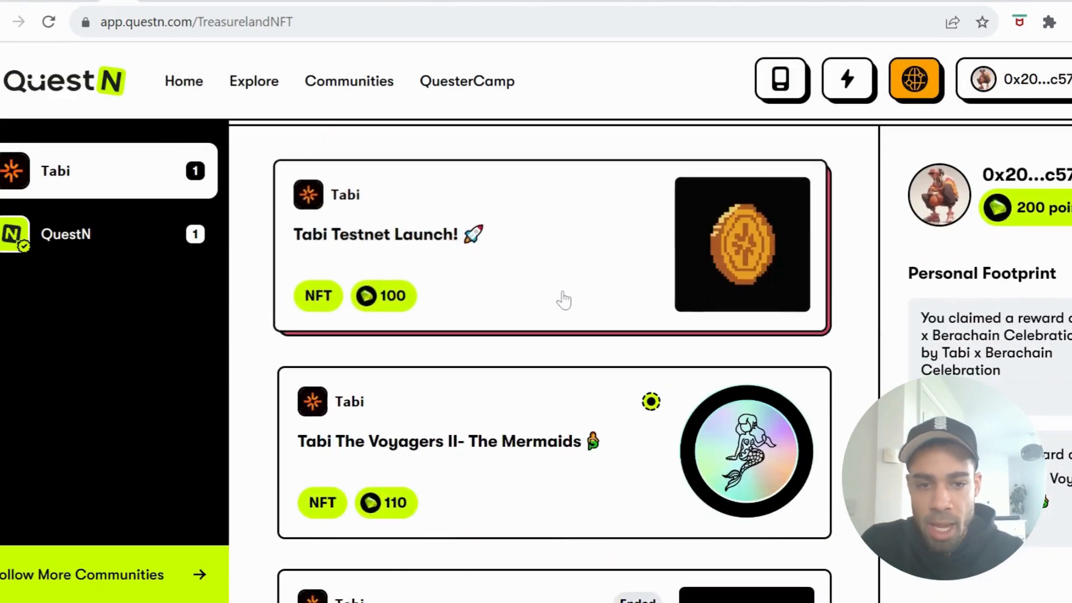
scroll(564, 301, down, 2)
scroll(564, 299, down, 2)
scroll(563, 299, down, 2)
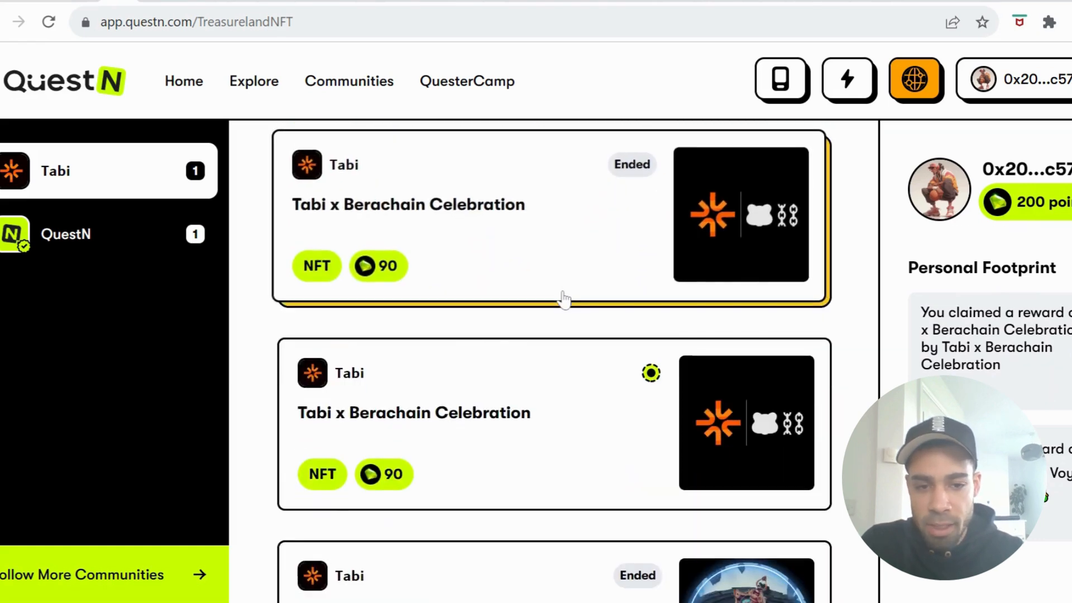
scroll(561, 299, down, 1)
scroll(553, 369, down, 1)
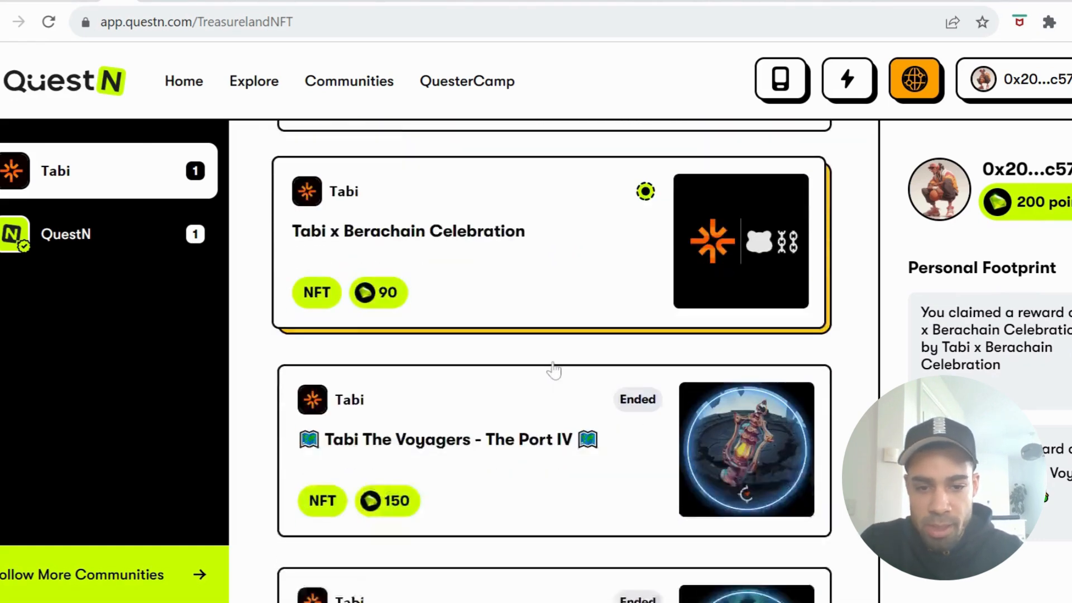
scroll(550, 367, up, 1)
scroll(550, 365, up, 1)
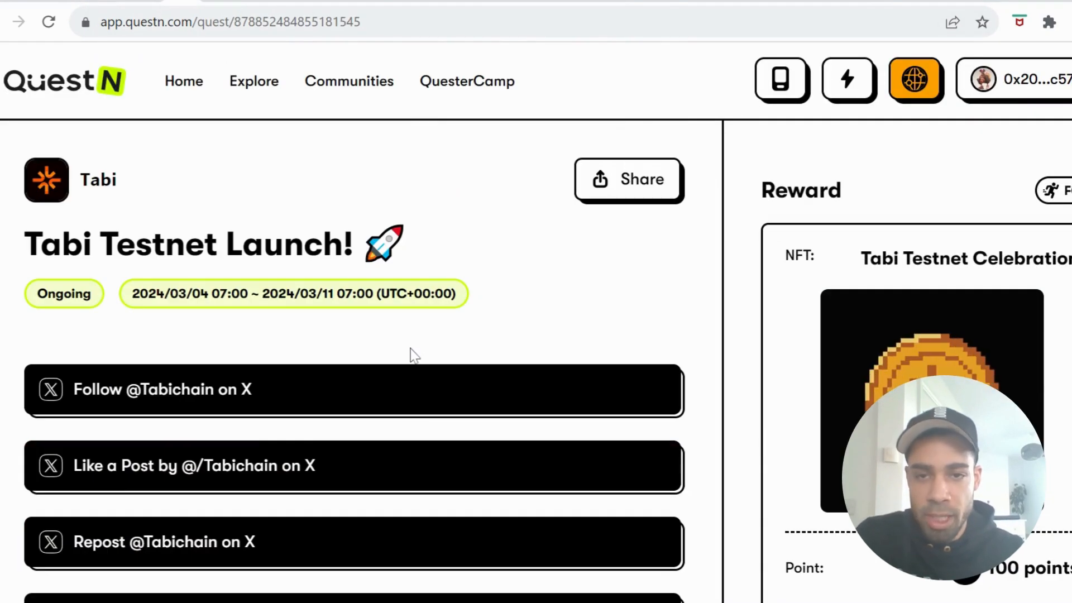
scroll(412, 353, down, 2)
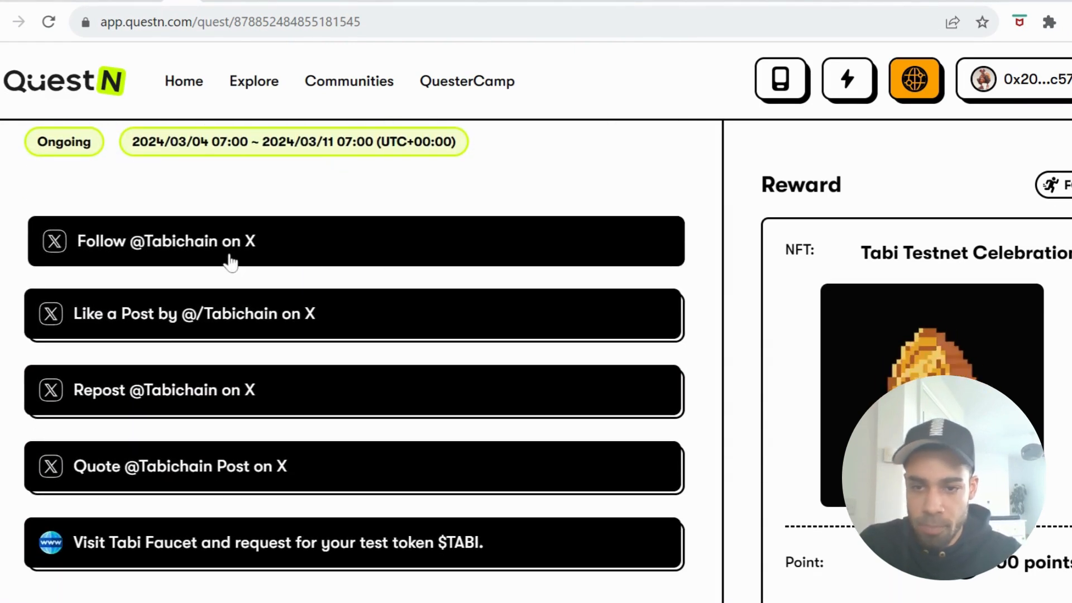
scroll(240, 385, down, 2)
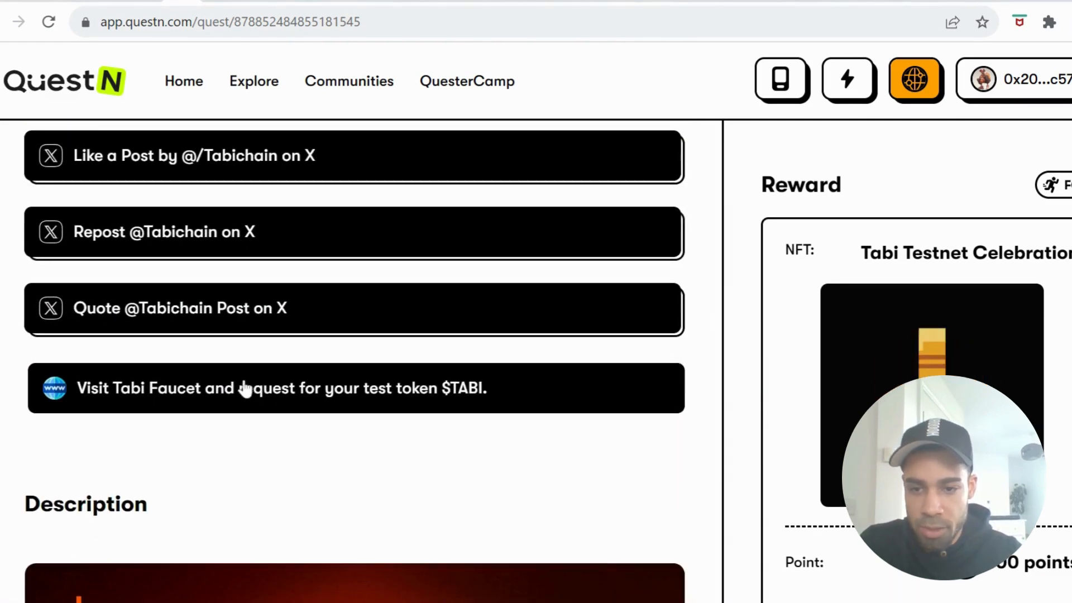
scroll(785, 390, down, 2)
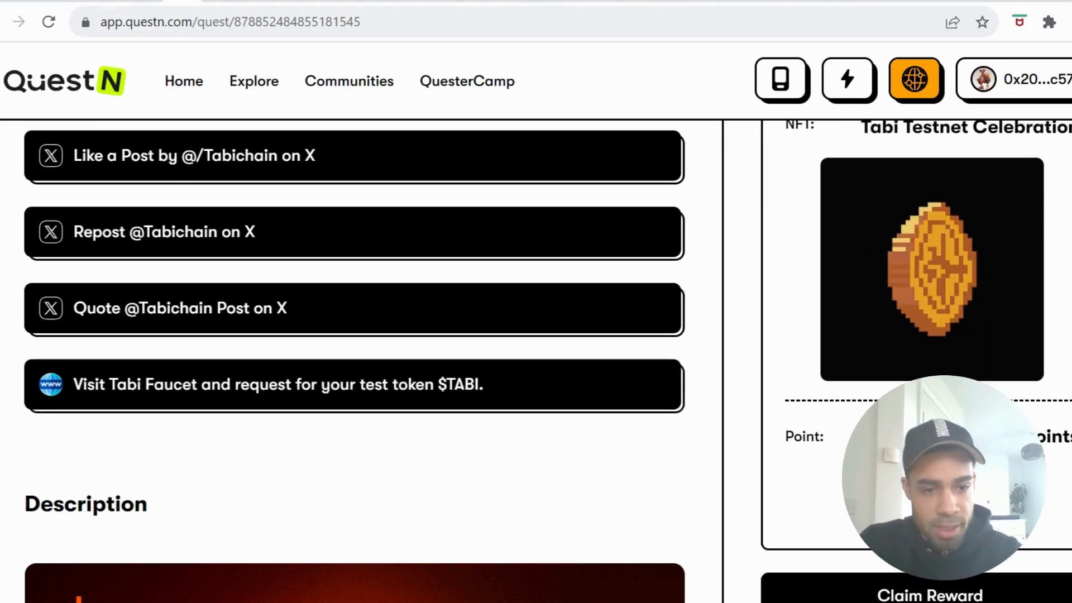
scroll(912, 335, up, 1)
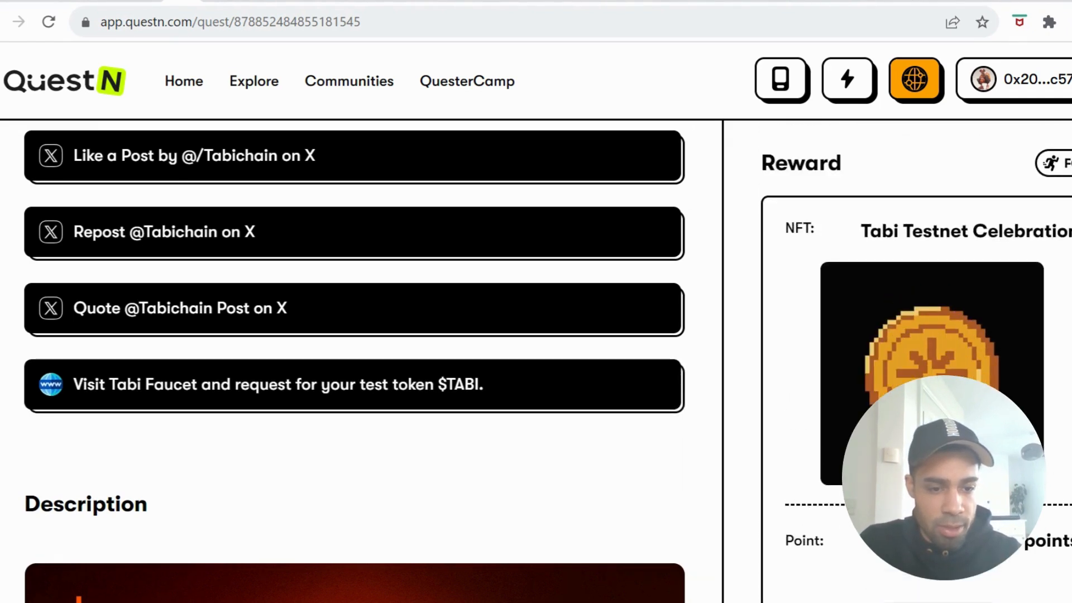
scroll(935, 187, down, 1)
scroll(935, 187, up, 1)
Bring up the Select a Network chooser on the Tabi quest page
click(915, 83)
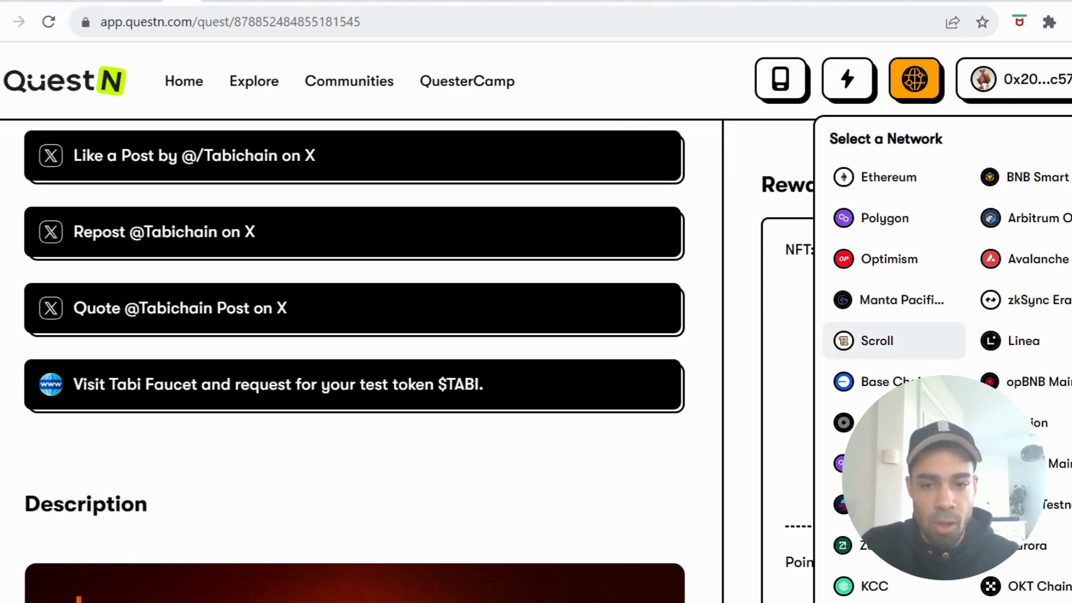
scroll(411, 354, up, 3)
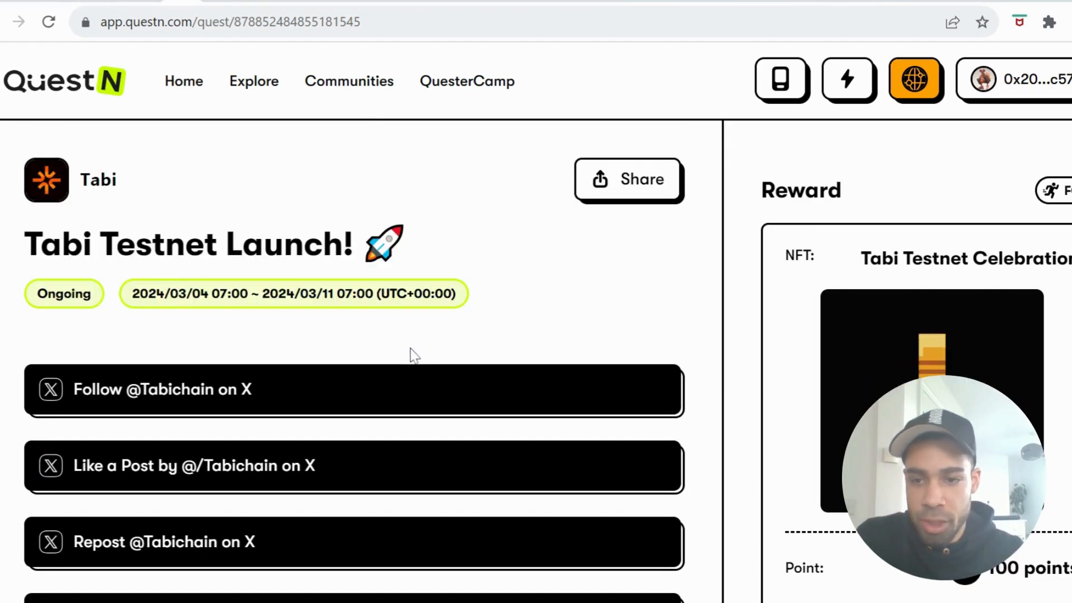
scroll(411, 354, down, 2)
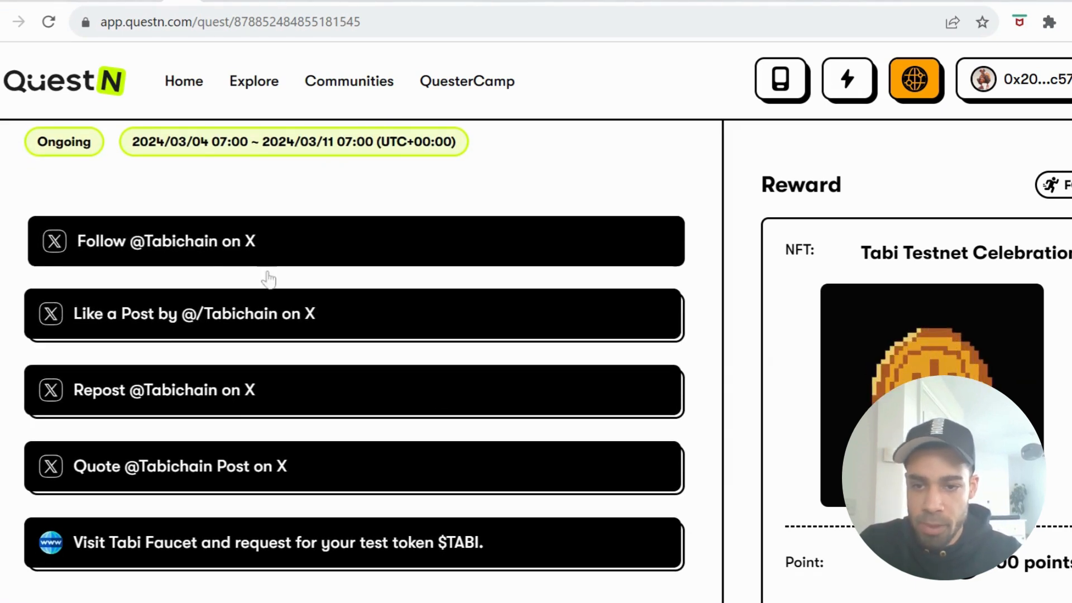
scroll(242, 388, down, 2)
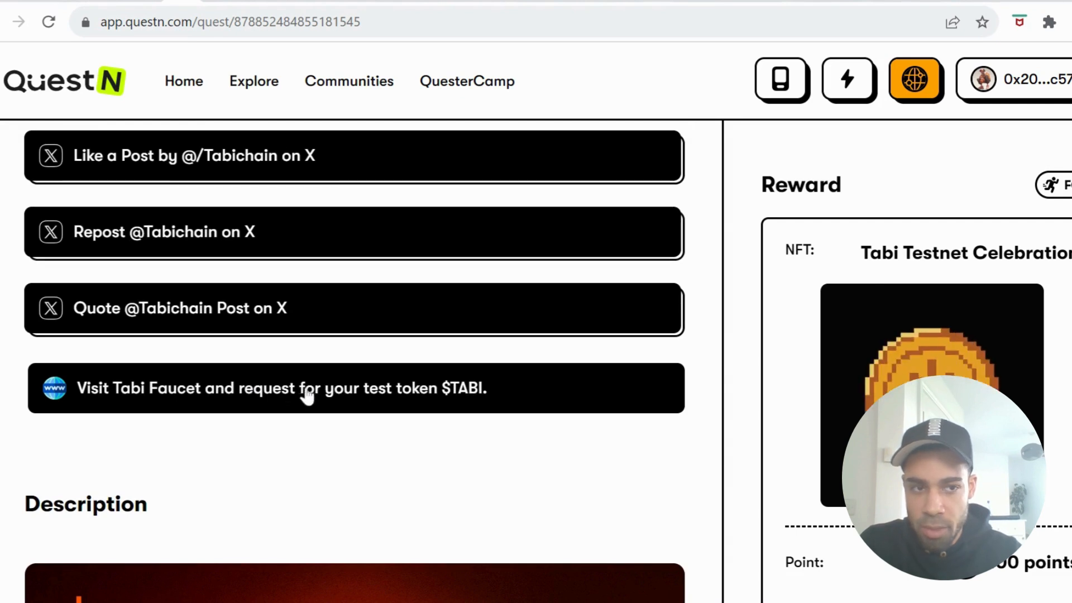
scroll(792, 388, down, 2)
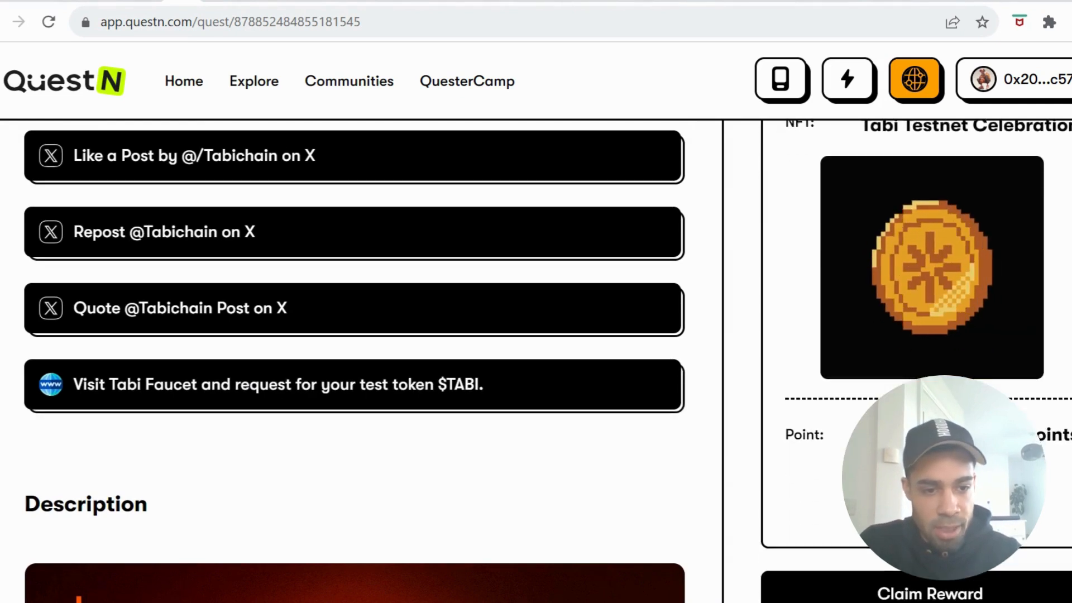
scroll(792, 388, up, 2)
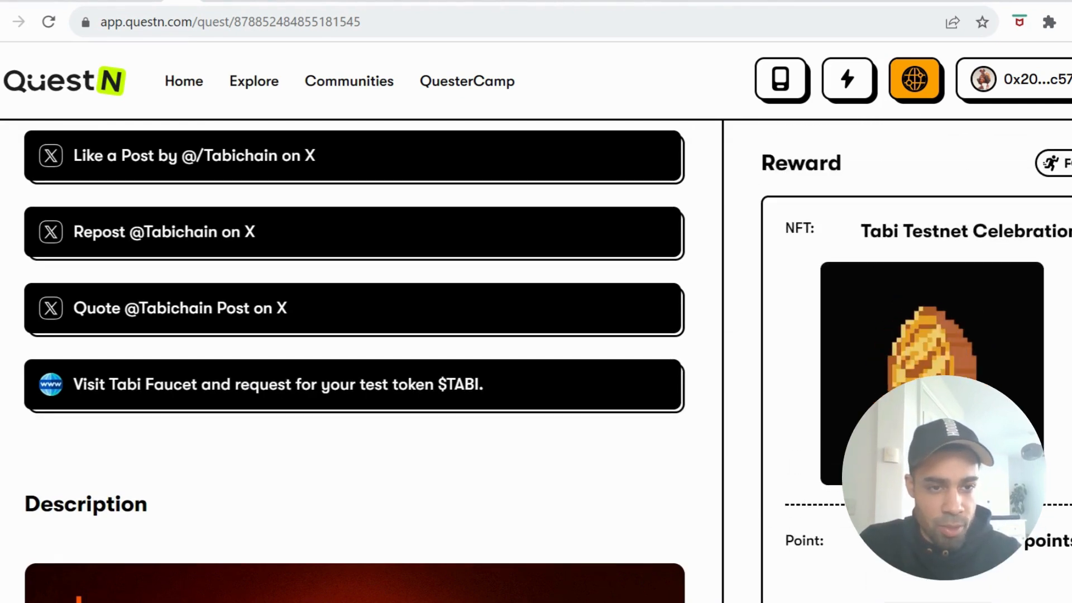
scroll(922, 335, down, 1)
scroll(921, 335, up, 1)
Show the Select a Network list from the globe button on the Tabi Testnet Launch! page
click(919, 85)
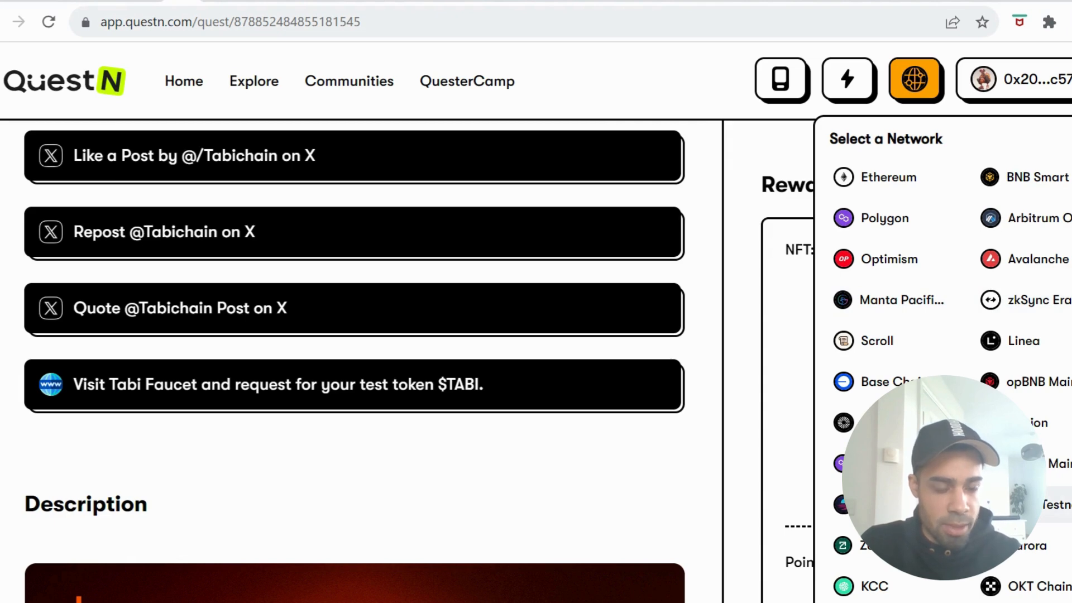
Dismiss the network list without choosing a chain
click(941, 350)
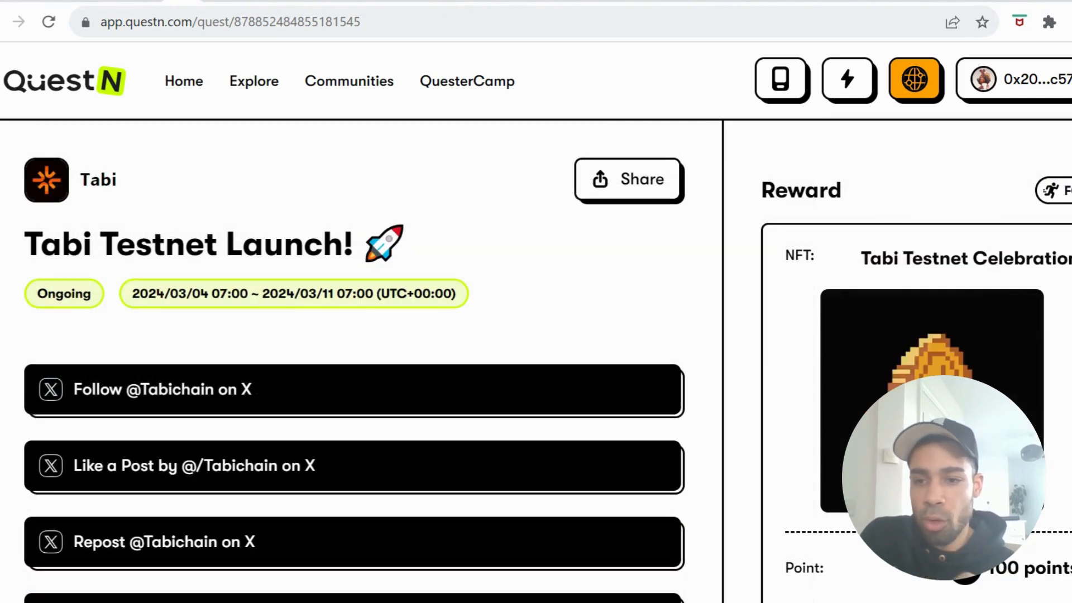
scroll(395, 303, down, 2)
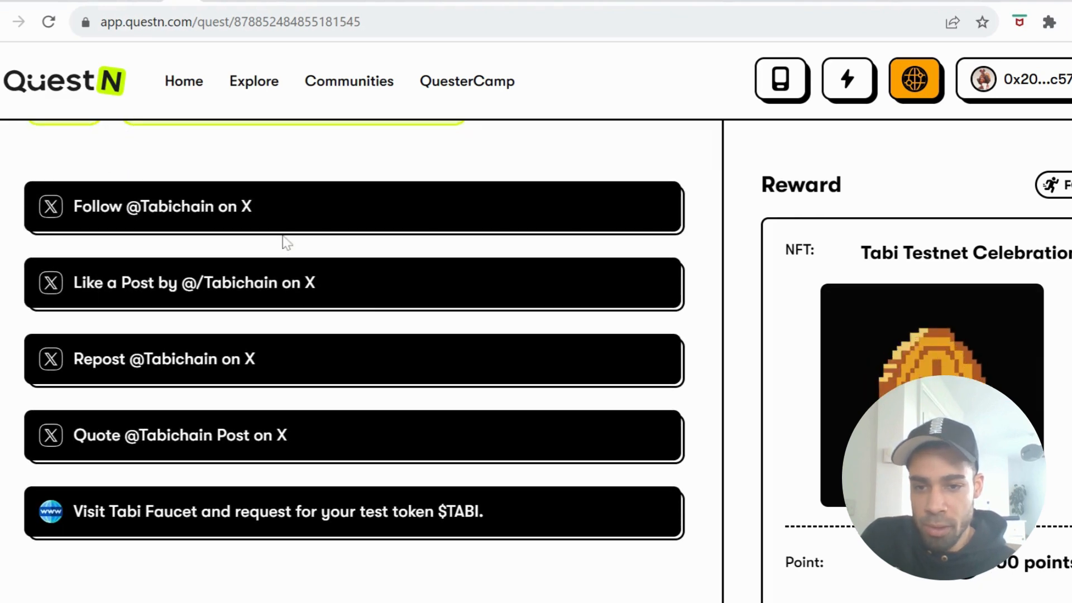
scroll(281, 436, down, 2)
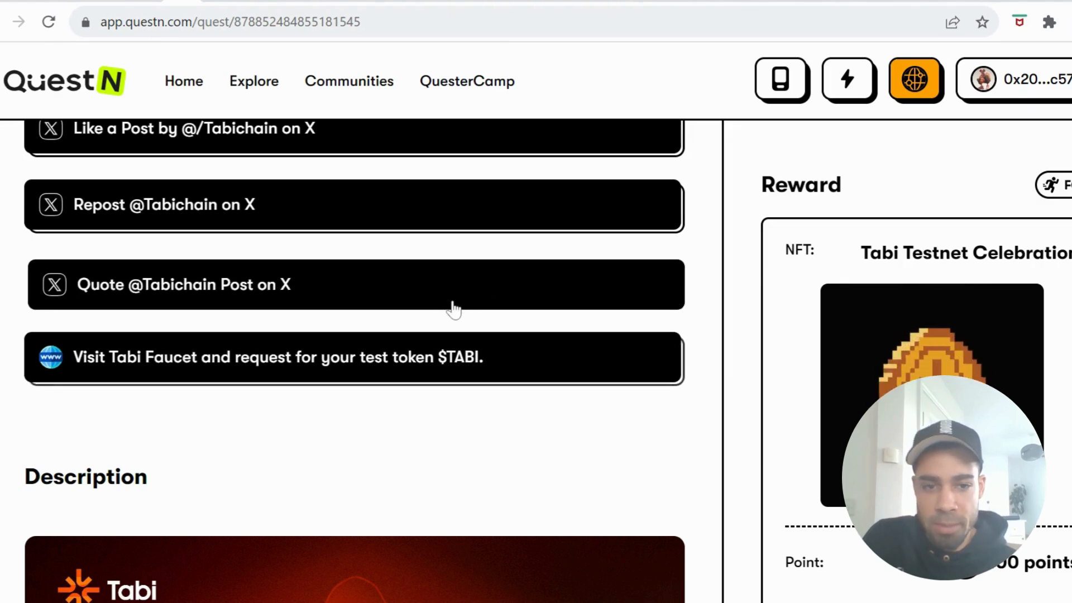
scroll(452, 309, up, 1)
scroll(451, 308, up, 3)
scroll(451, 309, down, 3)
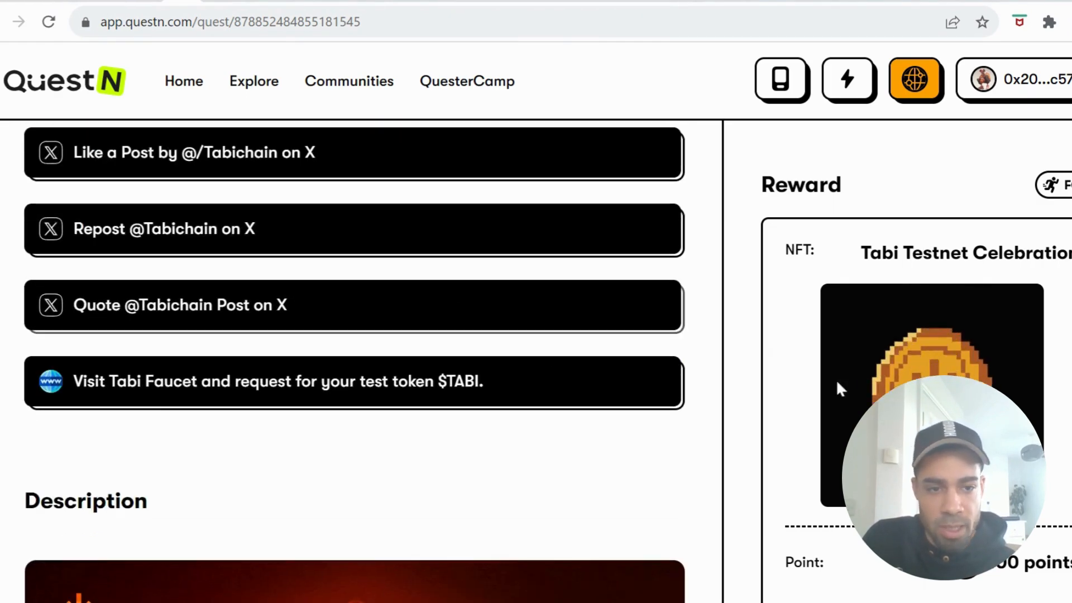
scroll(838, 388, down, 2)
scroll(838, 382, down, 2)
scroll(838, 383, up, 5)
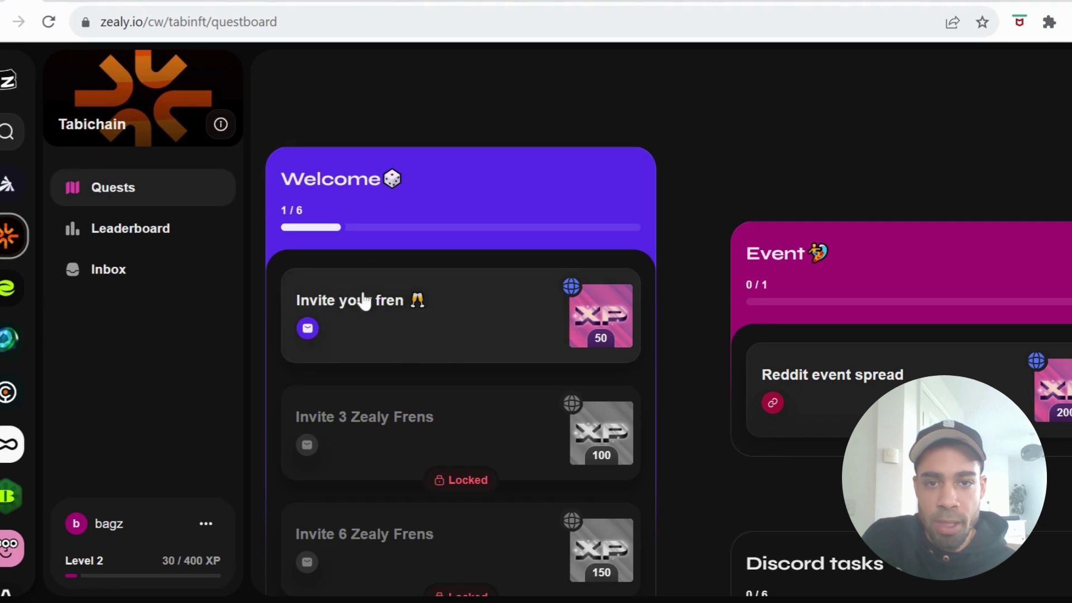
scroll(361, 294, down, 2)
scroll(359, 277, down, 1)
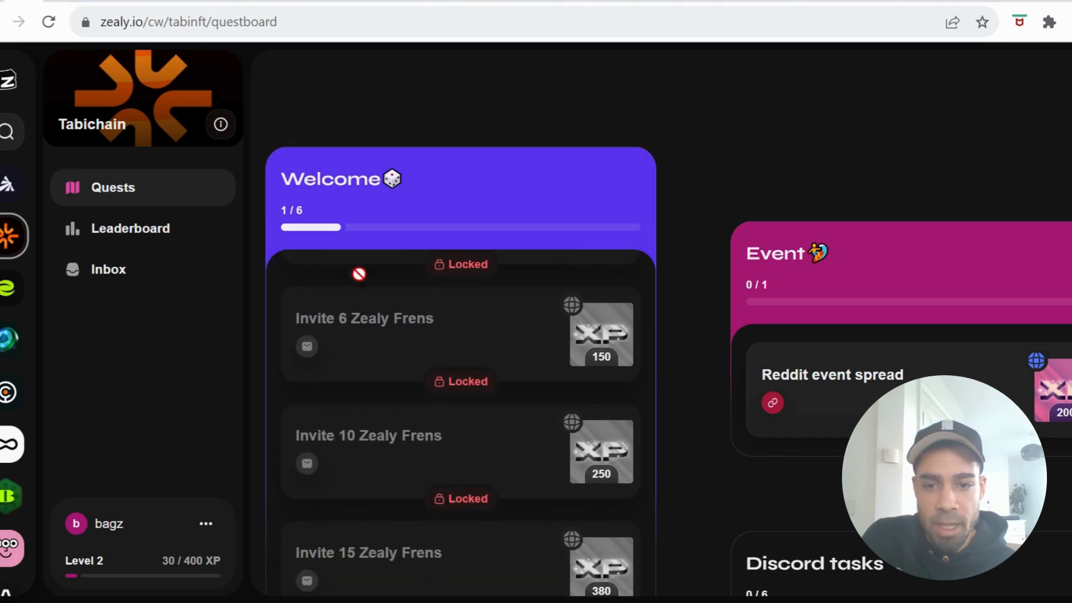
scroll(665, 249, down, 2)
scroll(663, 249, down, 1)
scroll(664, 249, down, 2)
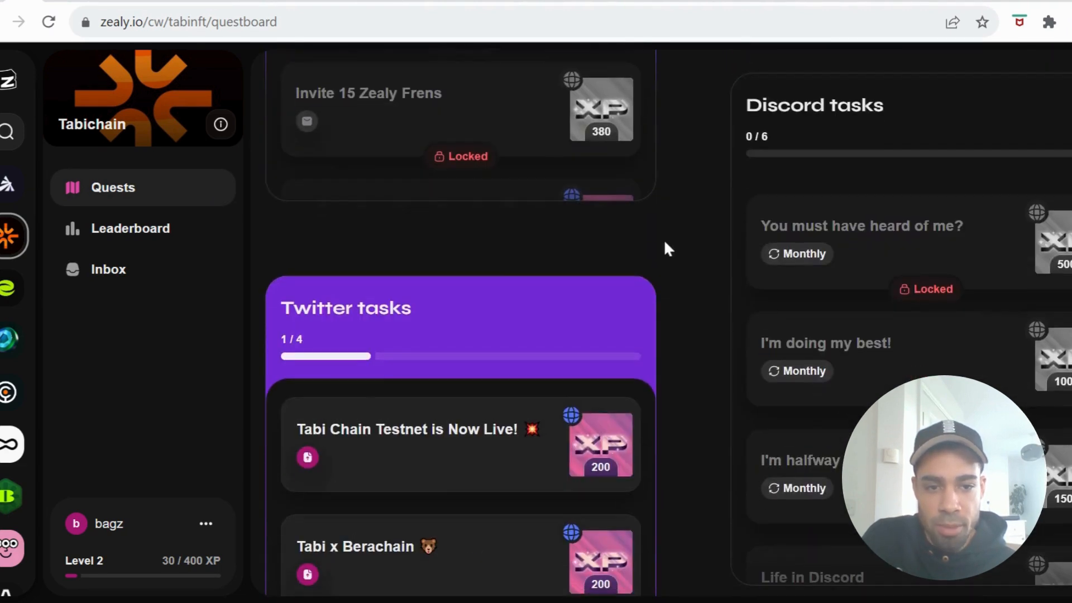
scroll(664, 249, down, 1)
scroll(664, 249, down, 2)
scroll(664, 238, down, 1)
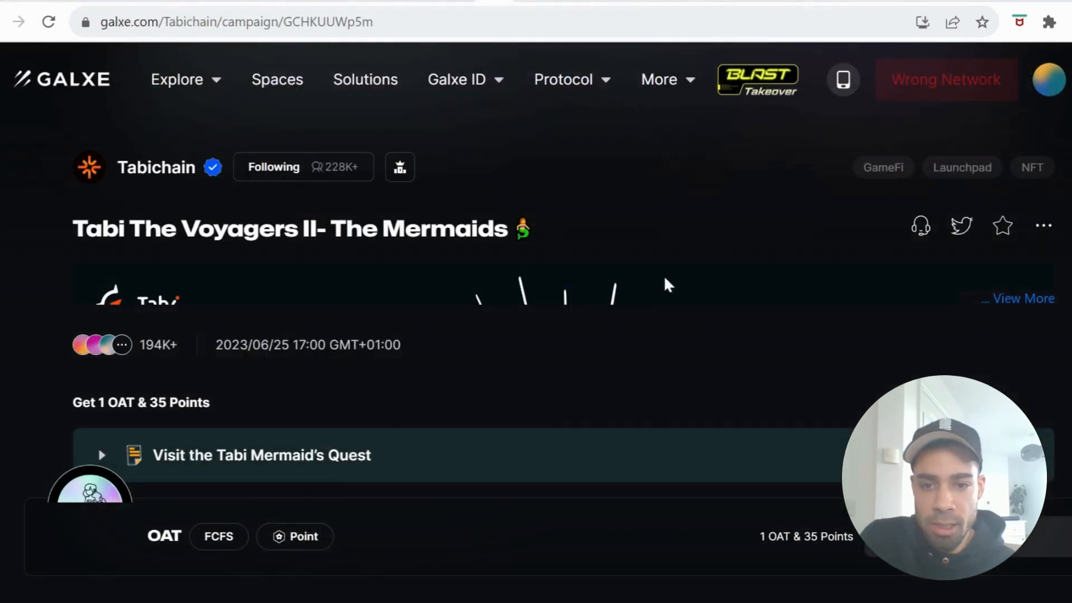
scroll(665, 286, down, 2)
scroll(666, 283, down, 1)
scroll(665, 285, up, 1)
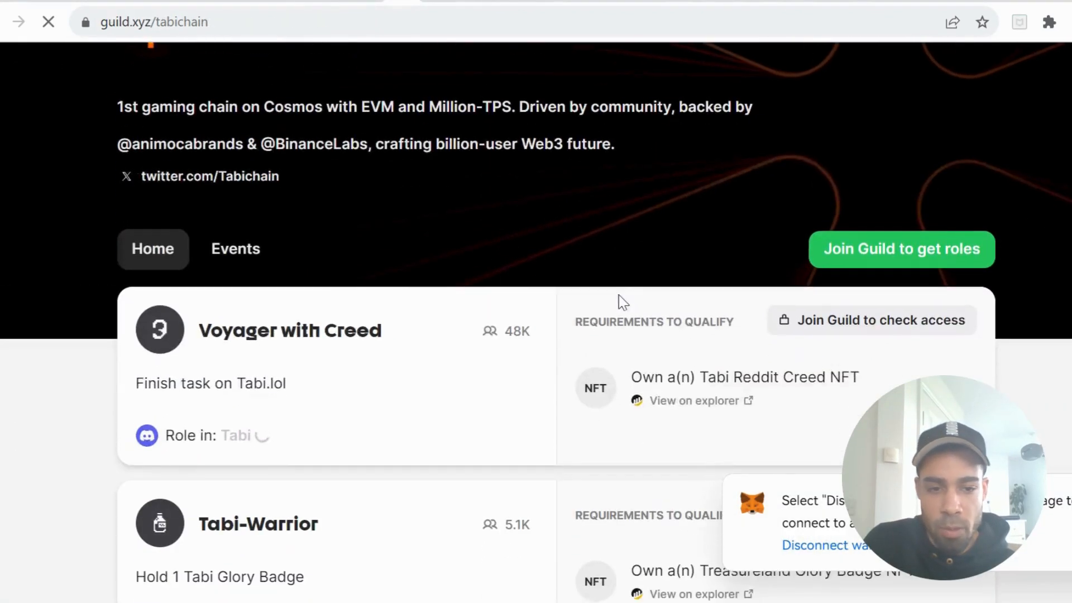
scroll(621, 301, down, 2)
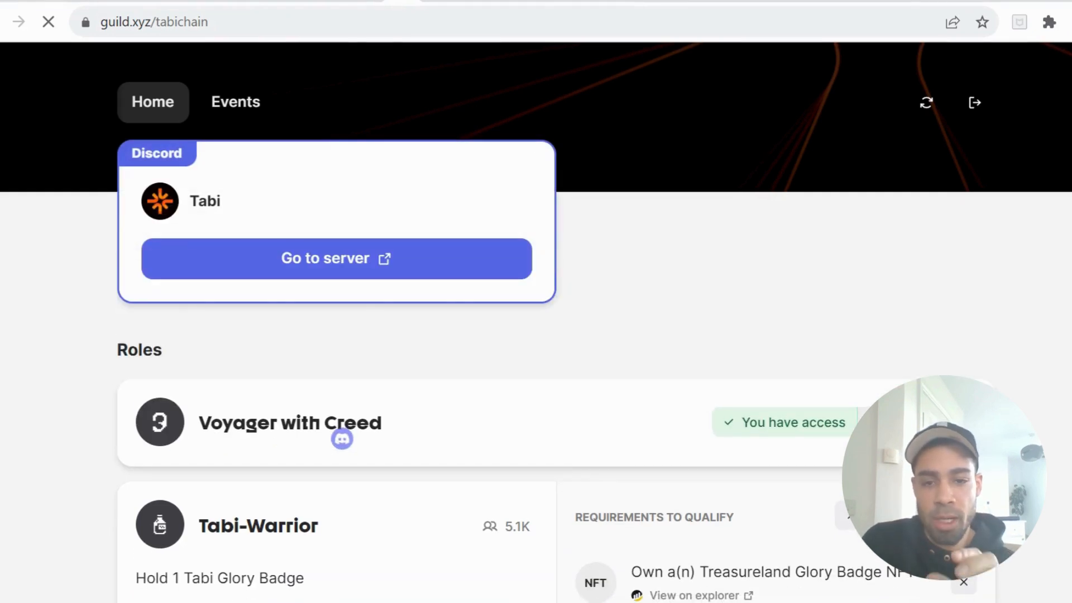
scroll(800, 255, down, 2)
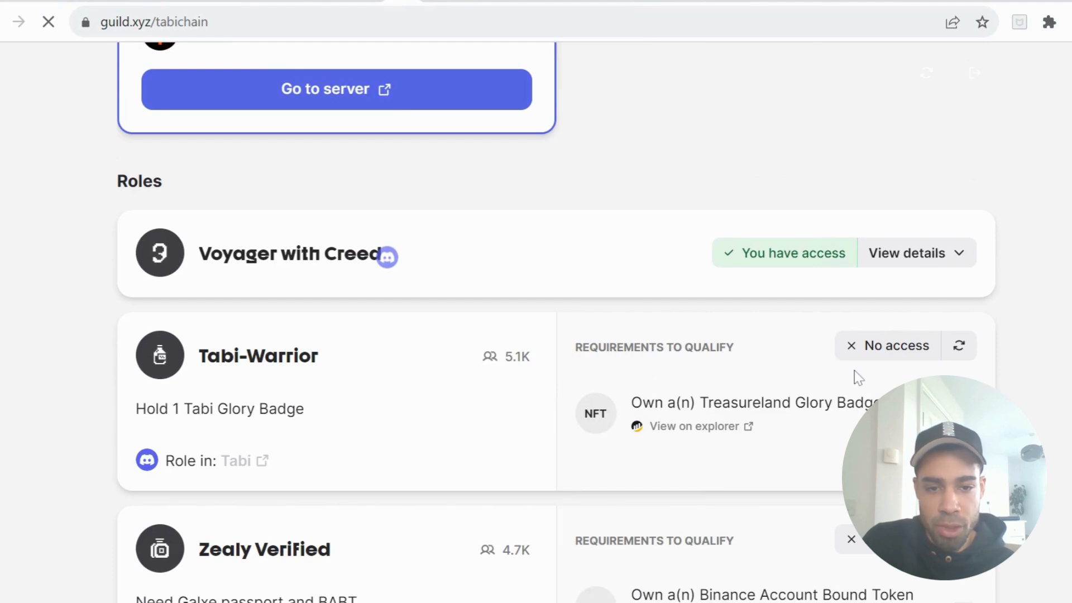
scroll(854, 370, down, 2)
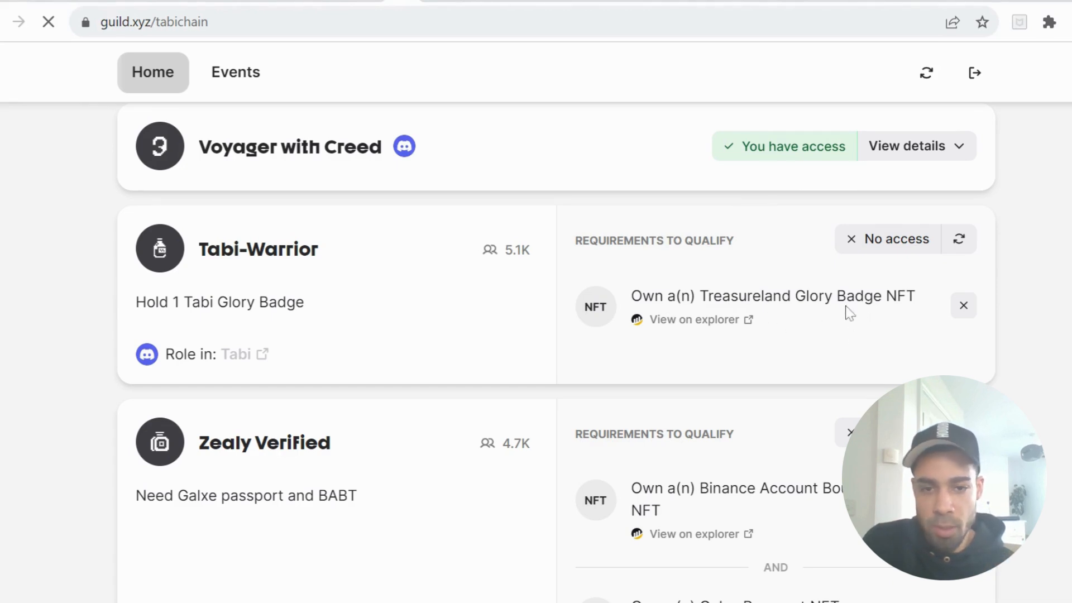
scroll(704, 327, down, 3)
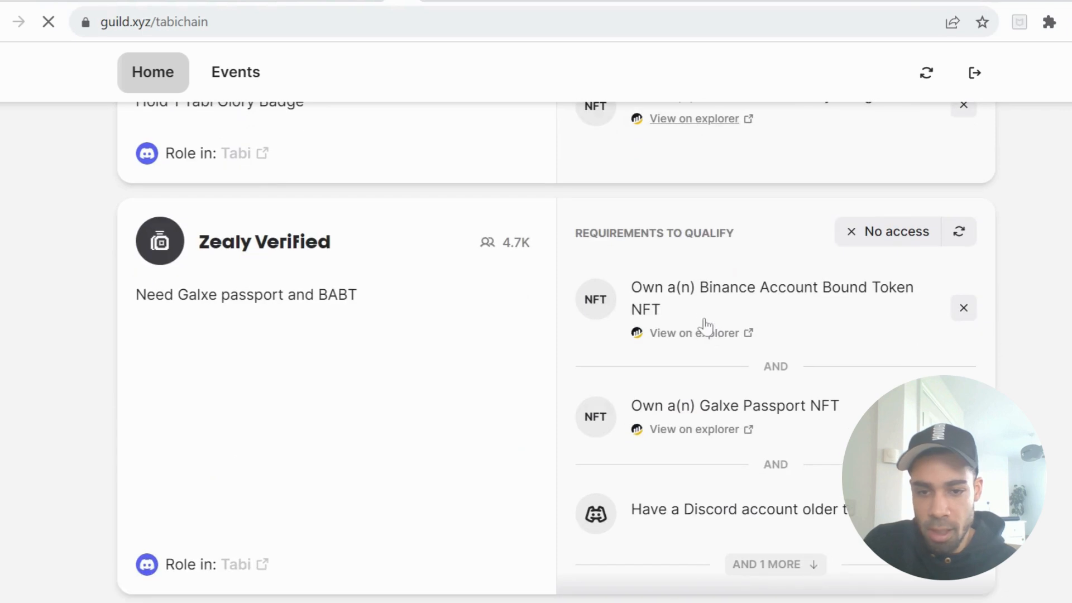
scroll(658, 356, down, 1)
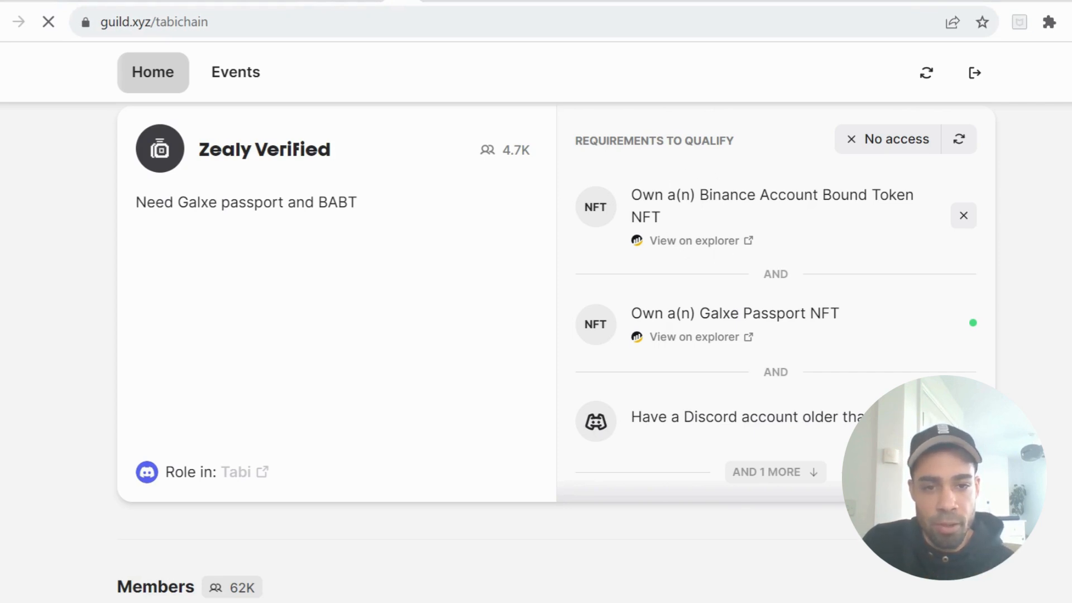
scroll(675, 227, down, 2)
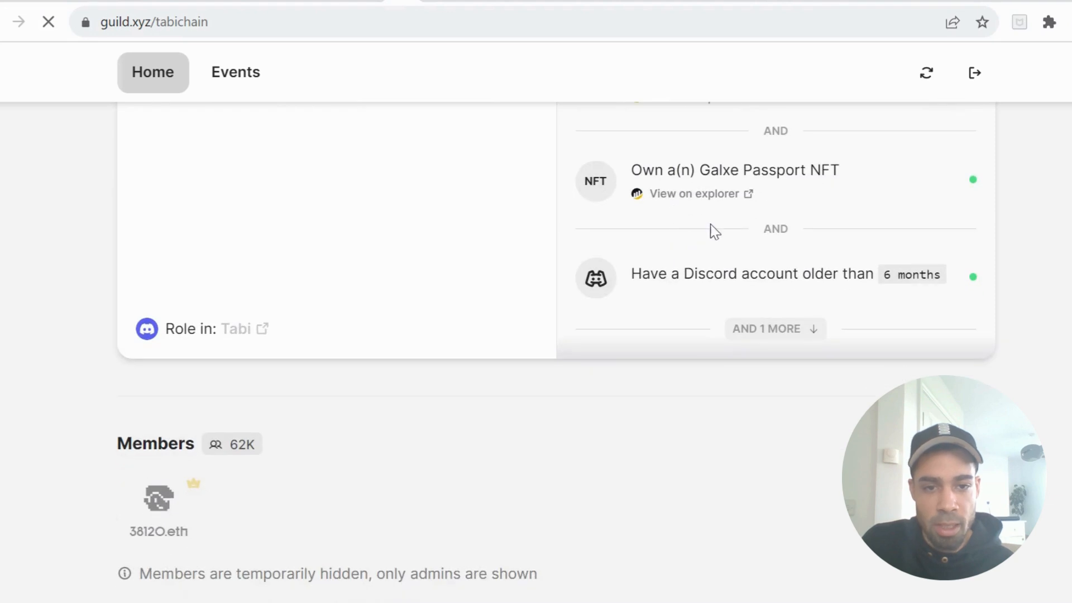
scroll(711, 230, up, 2)
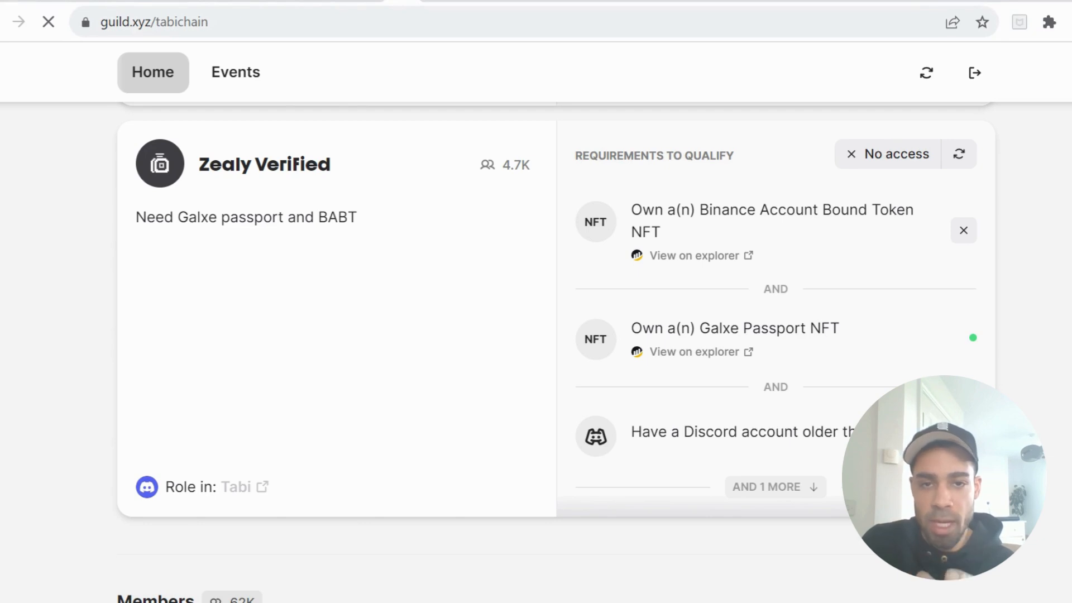
scroll(804, 419, down, 1)
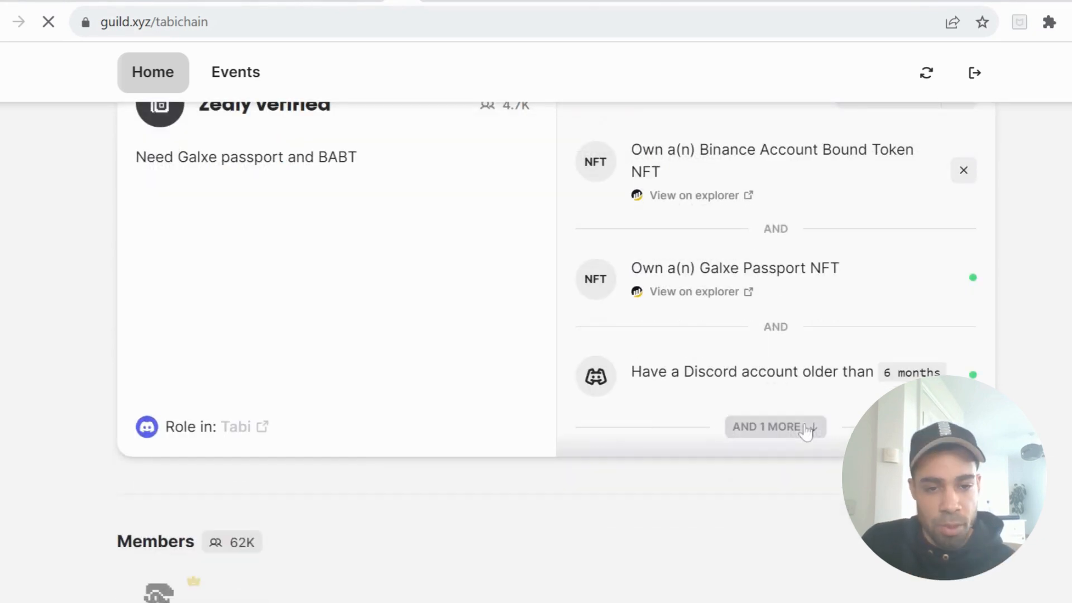
Reveal Zealy Verified's hidden requirement: hold at least 0.01 BNB on BNB Smart Chain
click(809, 426)
scroll(816, 403, down, 2)
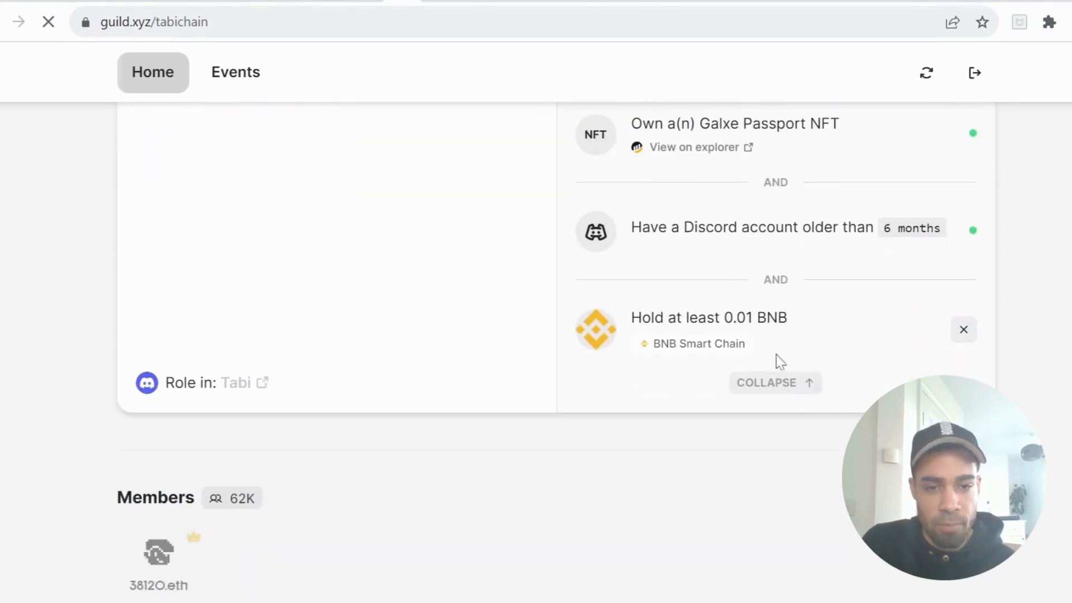